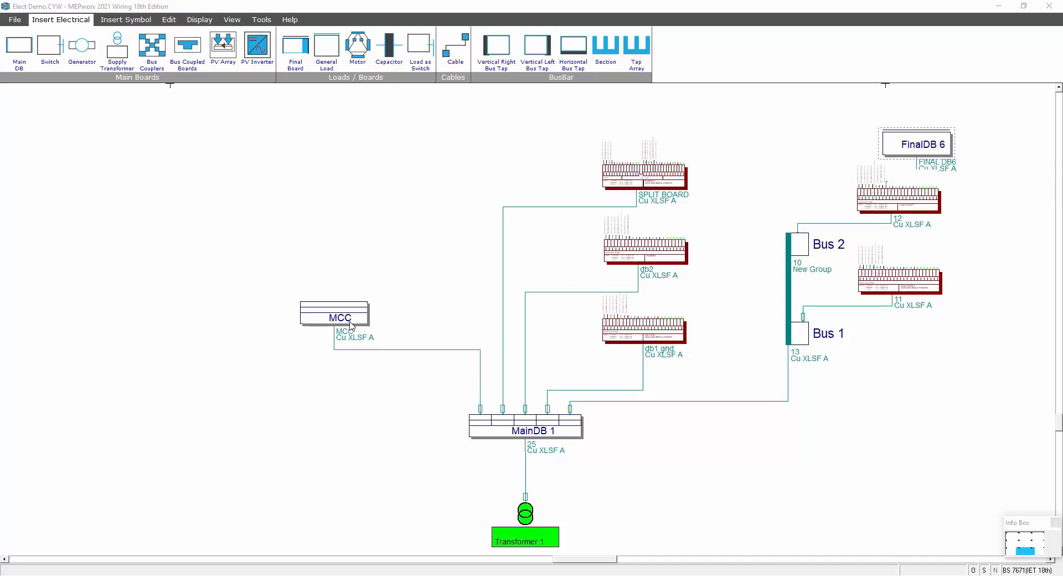
Step: Place a three-phase motor above the MCC board and connect it to MCC with a cable
left_click(357, 47)
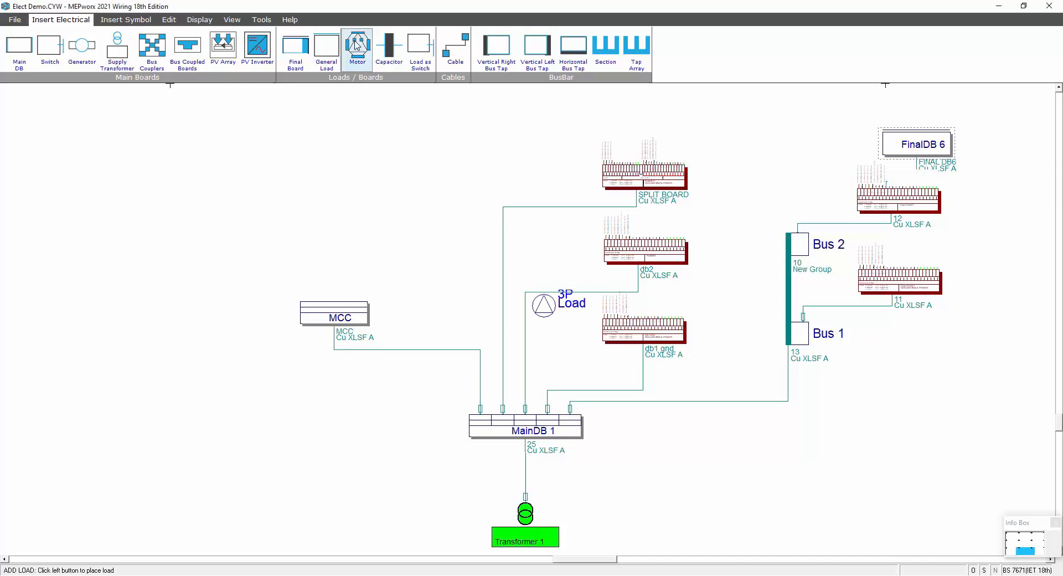
left_click(335, 242)
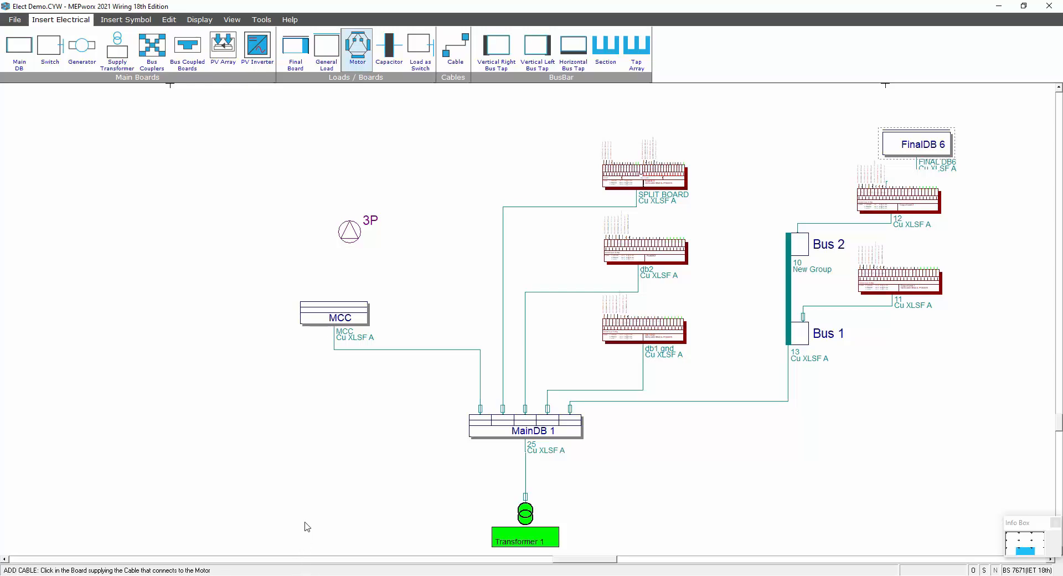
left_click(342, 312)
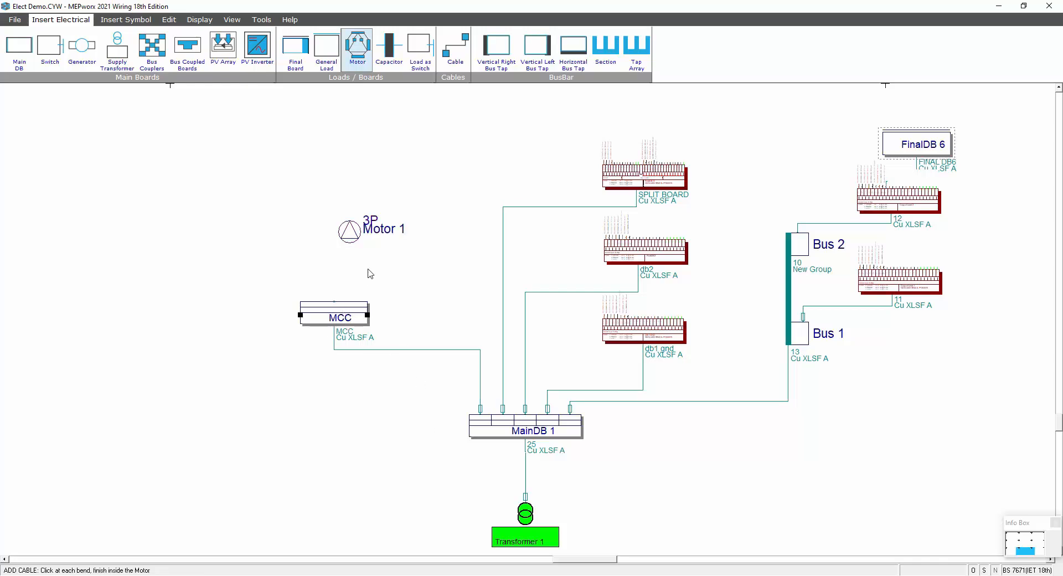
left_click(353, 237)
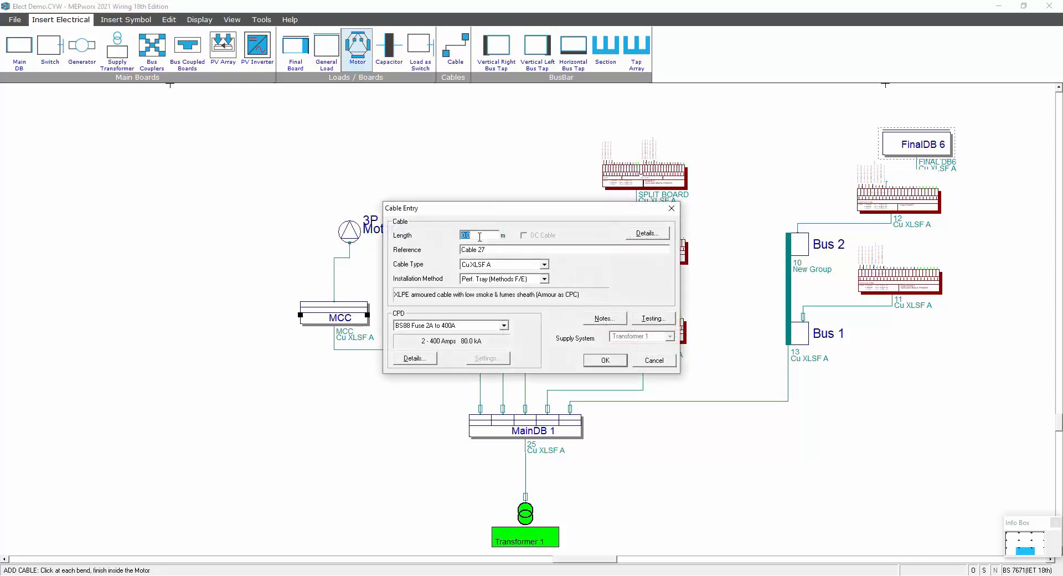
Step: Give the first motor's cable a length of 25 m and the reference M1
type("25")
key("Tab")
type("M")
left_click(610, 363)
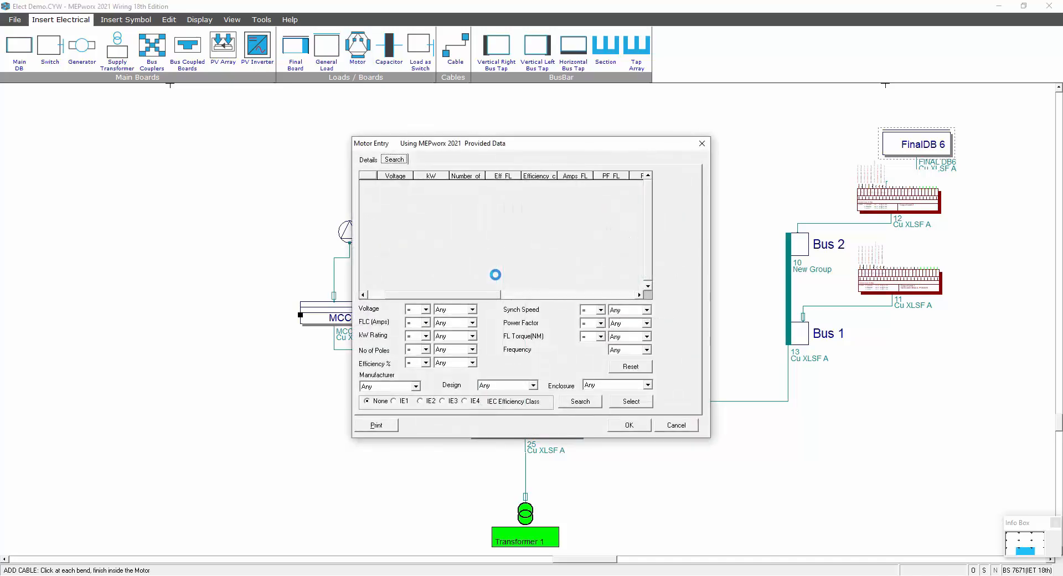
Step: Make Motor 1 a generic motor and accept the MEPworx 2021 Provided motor default values
left_click(368, 160)
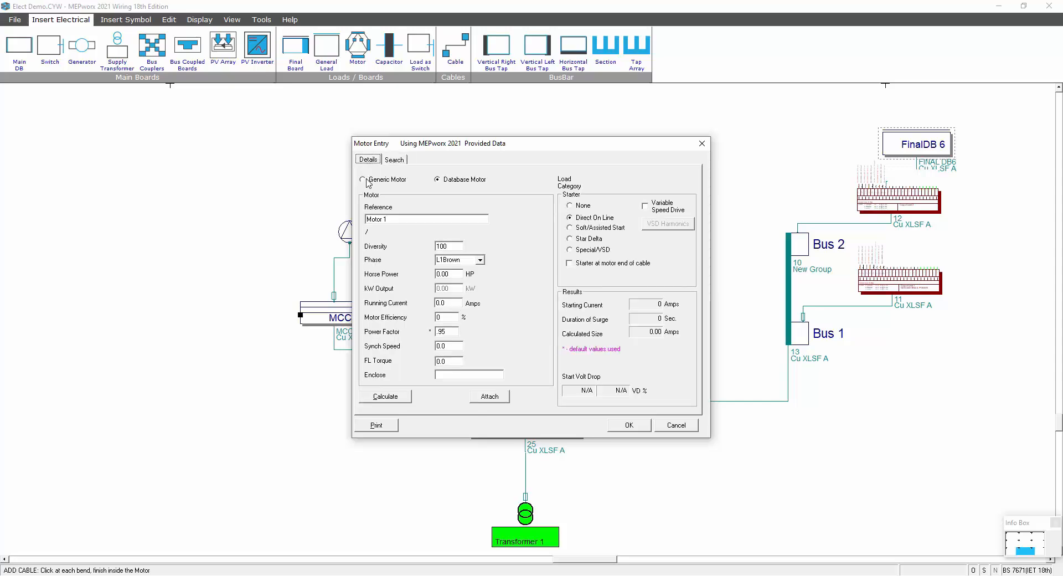
left_click(367, 180)
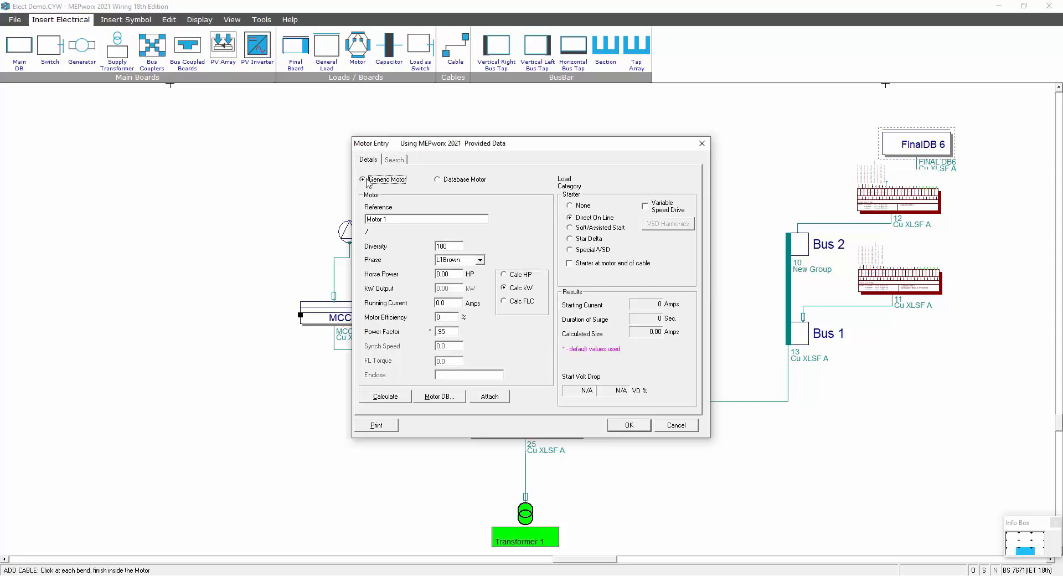
left_click(438, 397)
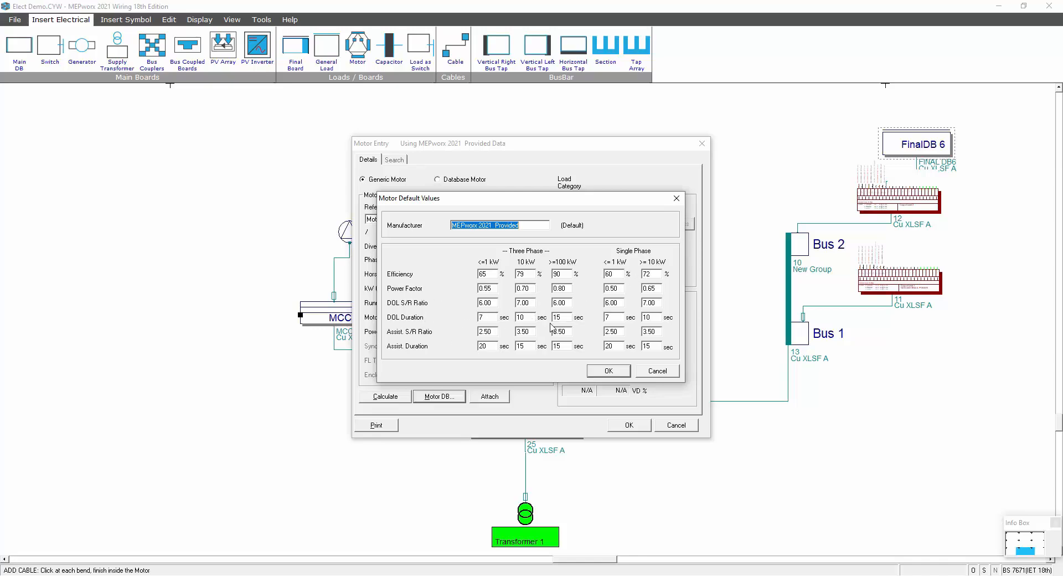
left_click(604, 371)
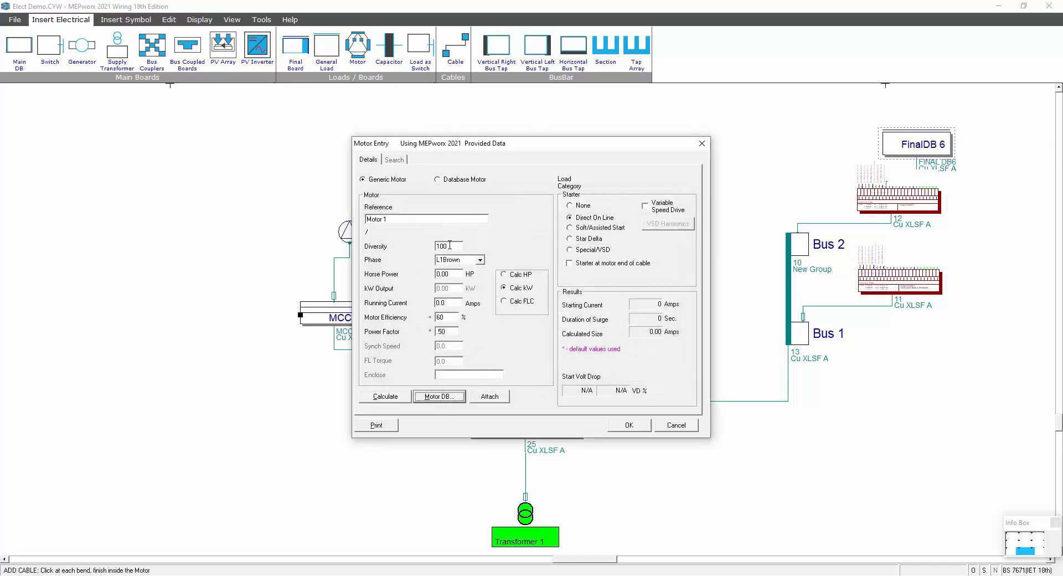
Step: Set Motor 1's phase to TP and its horse power to 10 HP
left_click(480, 259)
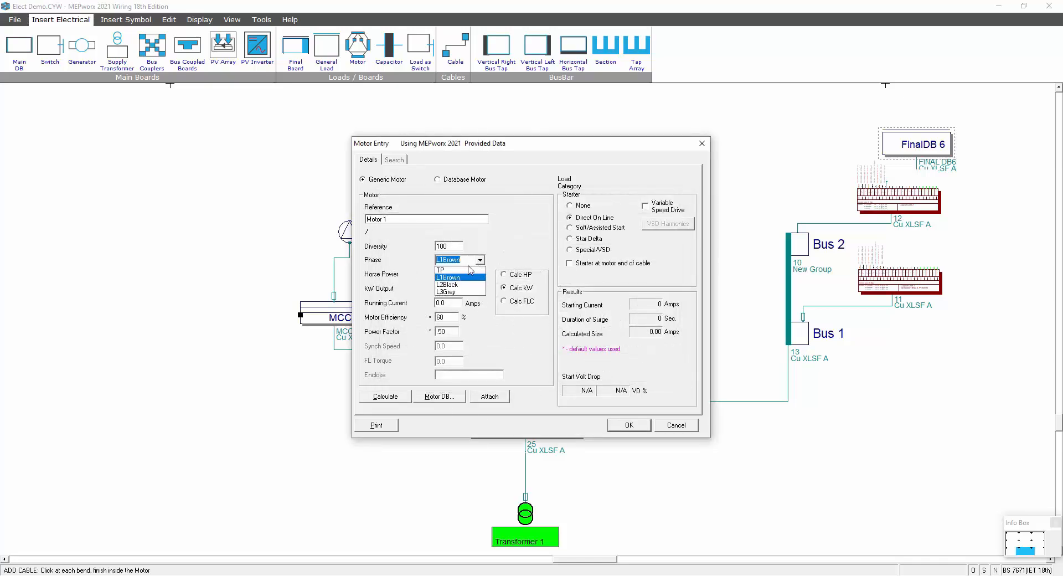
left_click(458, 273)
double_click(454, 273)
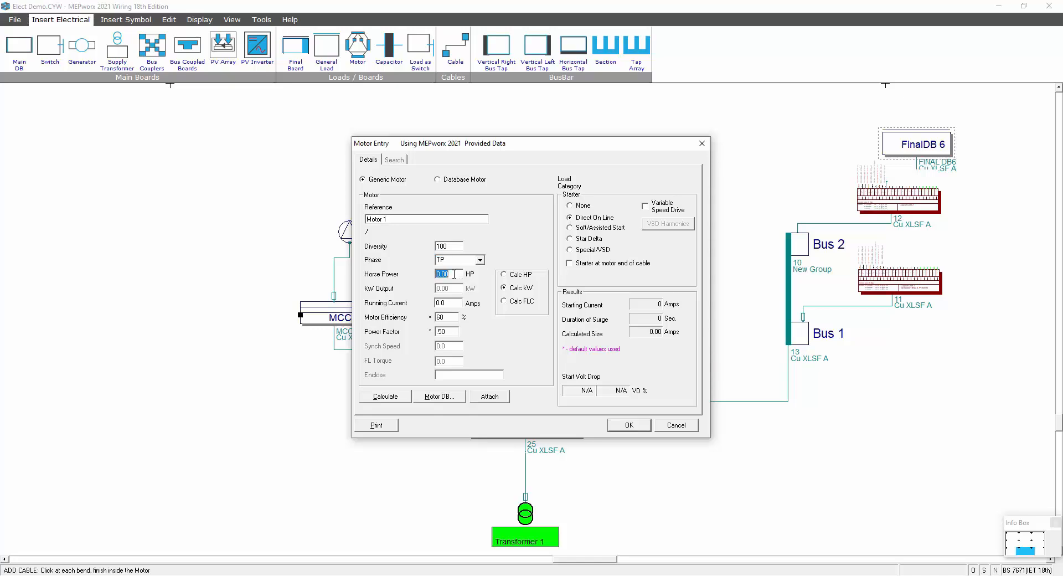
type("10")
left_click(449, 304)
Step: Assign Motor 1 a Star Delta starter and accept its motor entry despite the energy efficiency warning
left_click(574, 242)
left_click(571, 228)
left_click(571, 238)
left_click(629, 426)
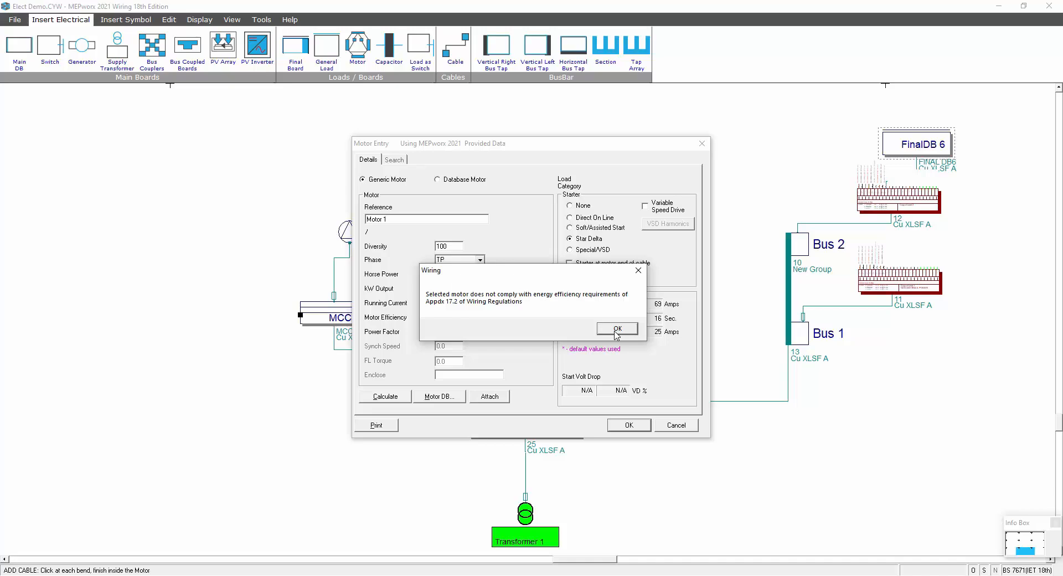
left_click(617, 329)
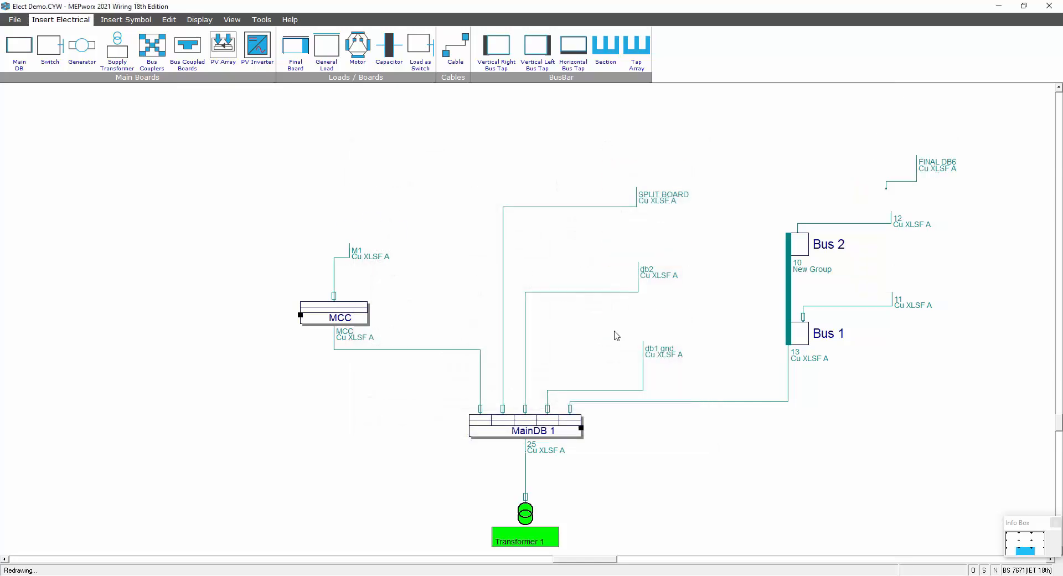
Step: Place a second three-phase motor above Motor 1 and connect it to the MCC board with a straight cable
left_click(300, 180)
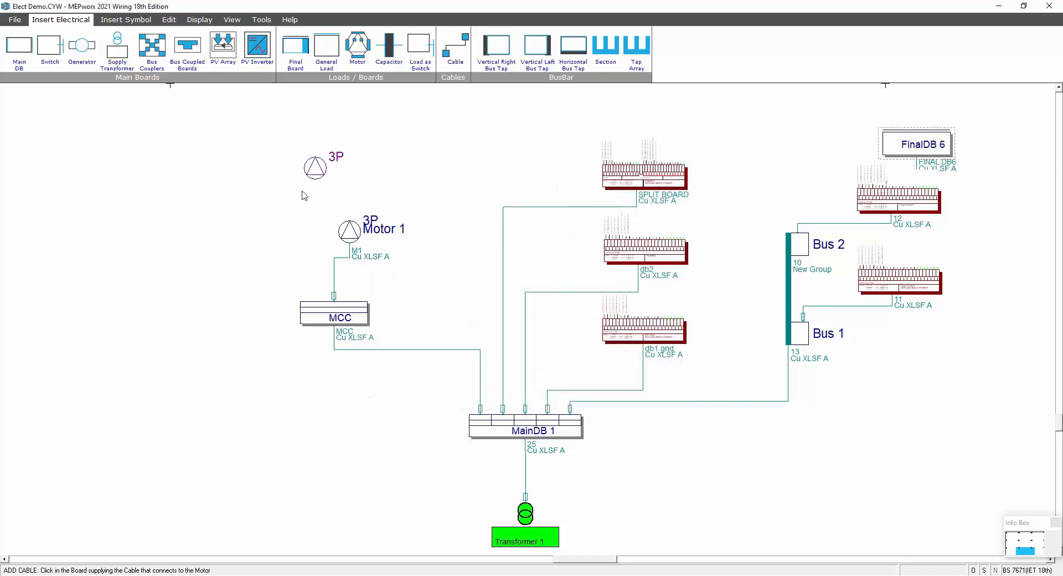
left_click(314, 309)
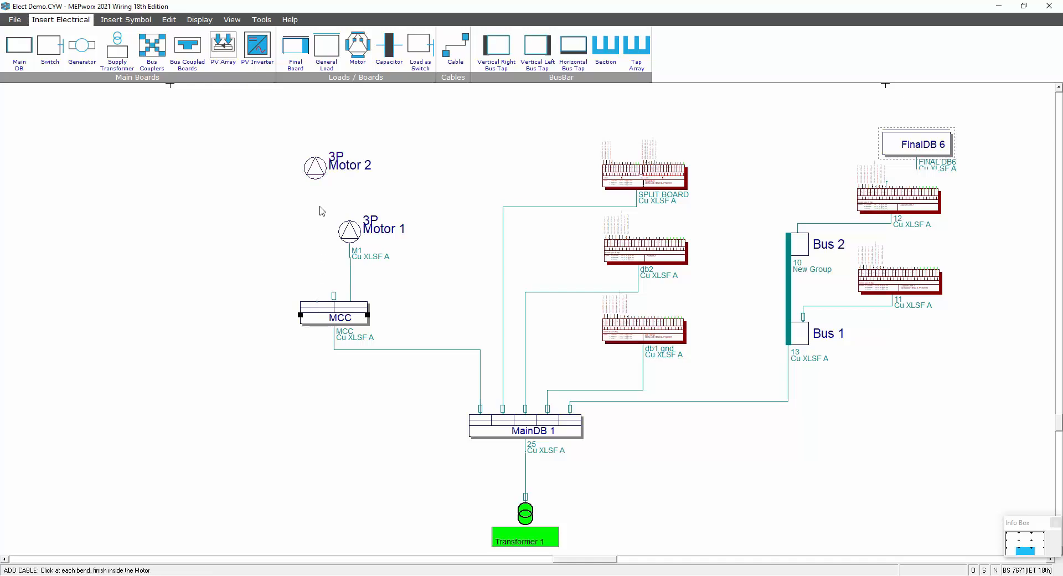
left_click(316, 176)
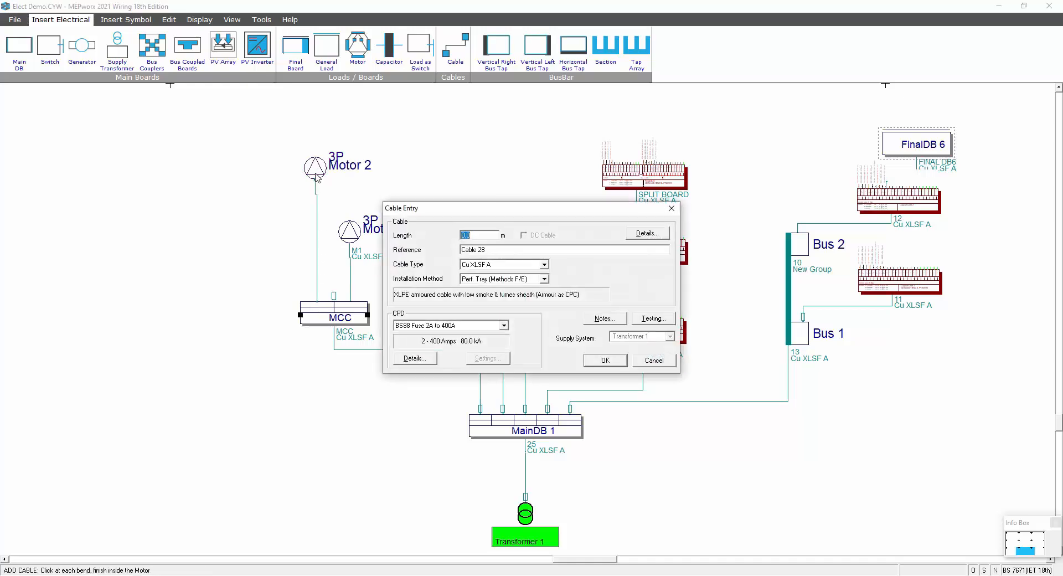
Step: Give the second motor's cable a length of 25 m and the reference M2
type("25")
key("Tab")
type("M")
left_click(605, 361)
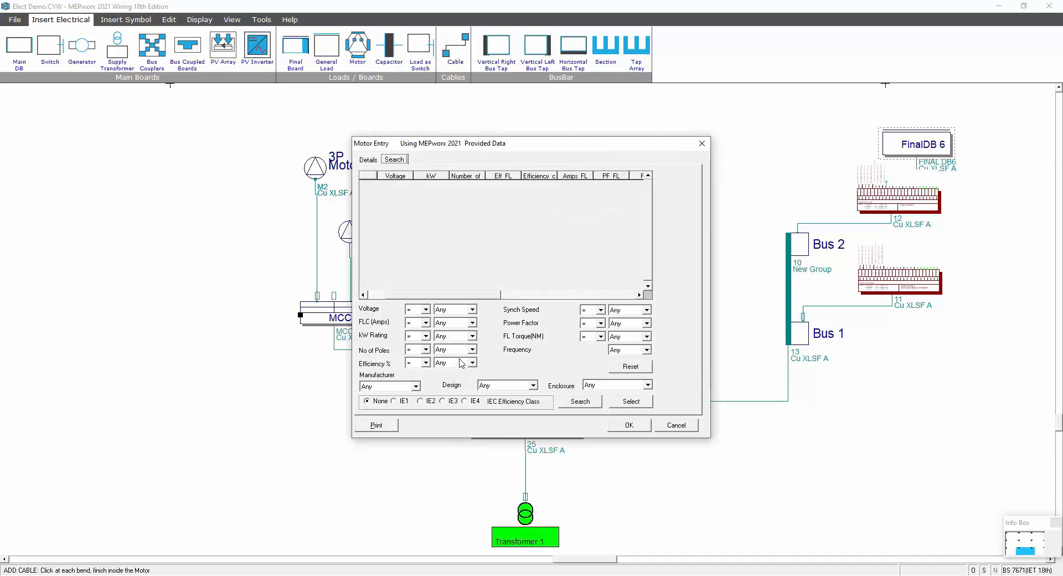
Step: Search the motor database for motors rated below 25 kW, restricting the search to efficiency class IE4
left_click(426, 335)
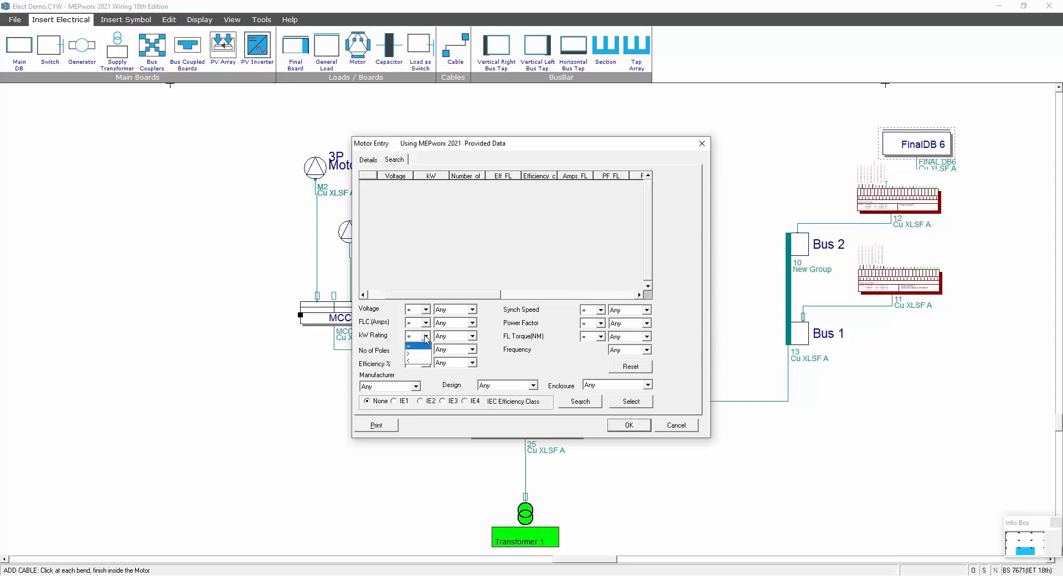
left_click(414, 360)
left_click(472, 336)
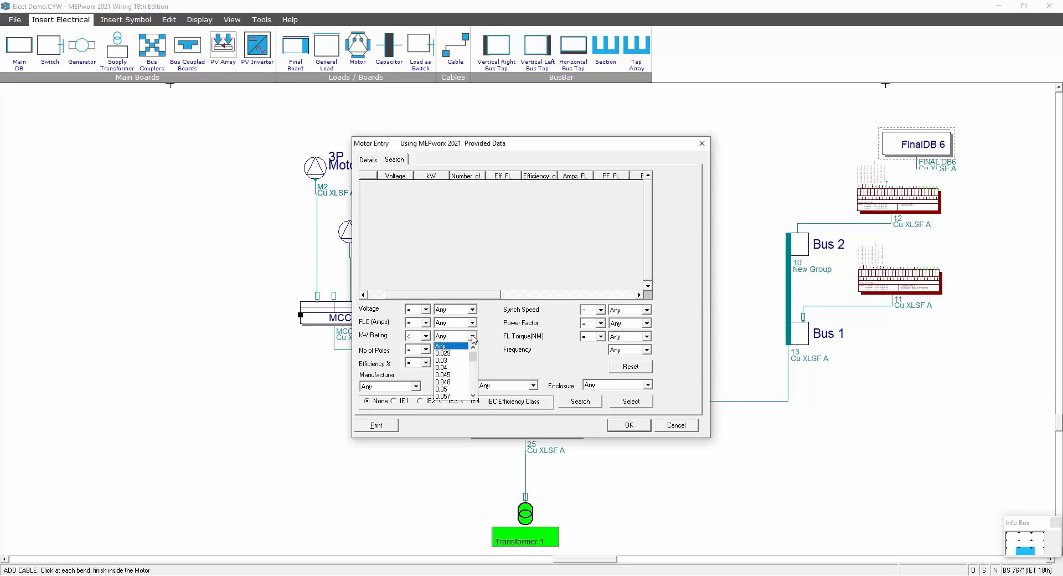
left_click_drag(473, 356, 473, 370)
left_click(441, 355)
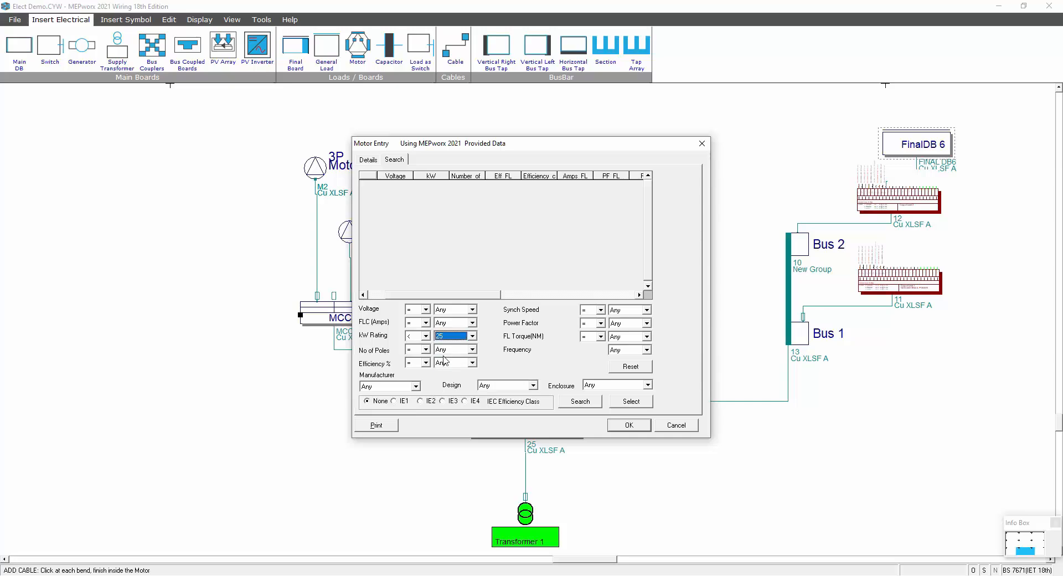
left_click(580, 403)
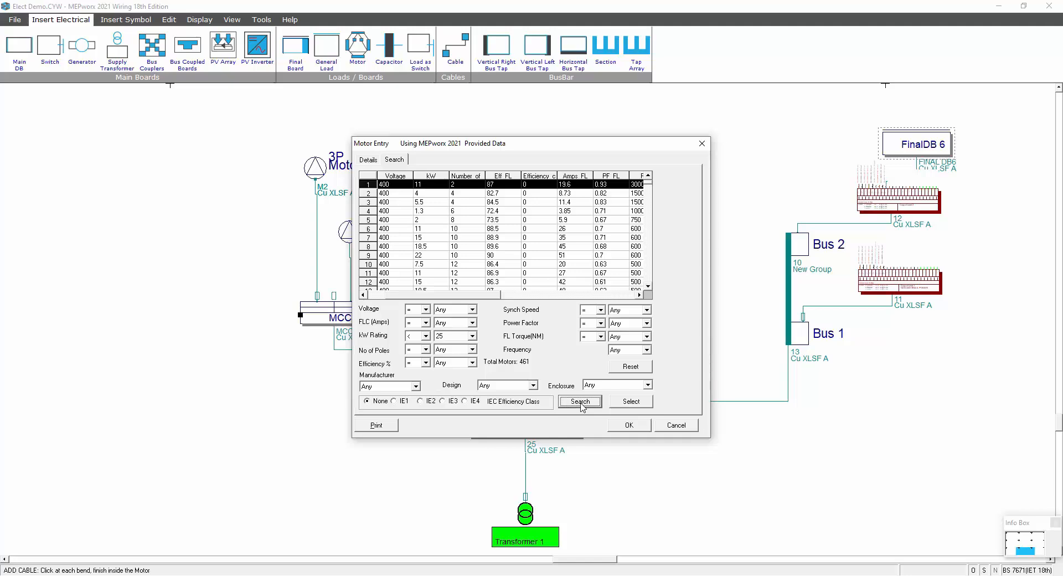
left_click(465, 402)
left_click(578, 404)
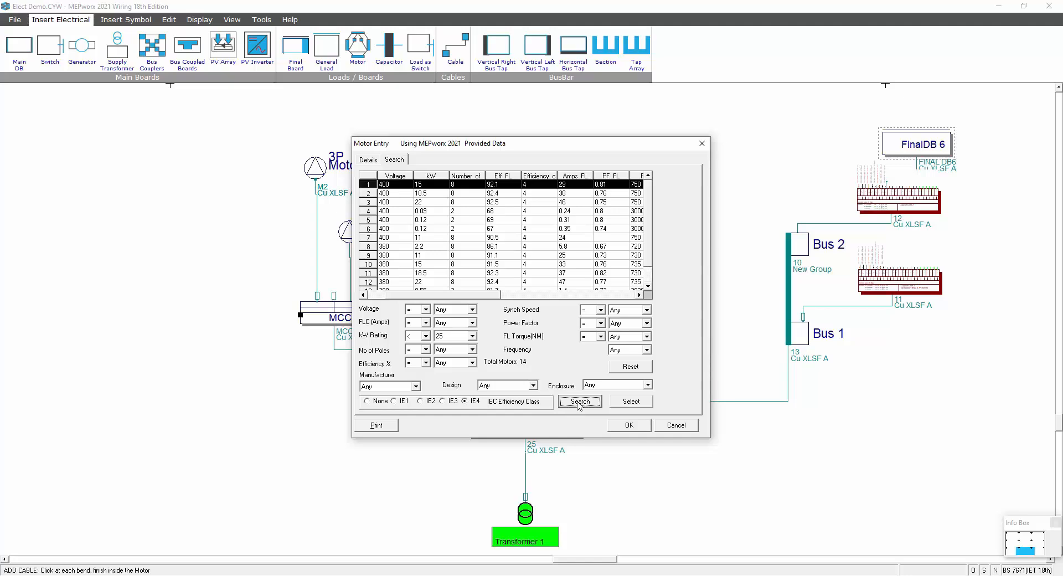
Step: Narrow the motor search to efficiencies greater than 91.3 %
left_click(426, 351)
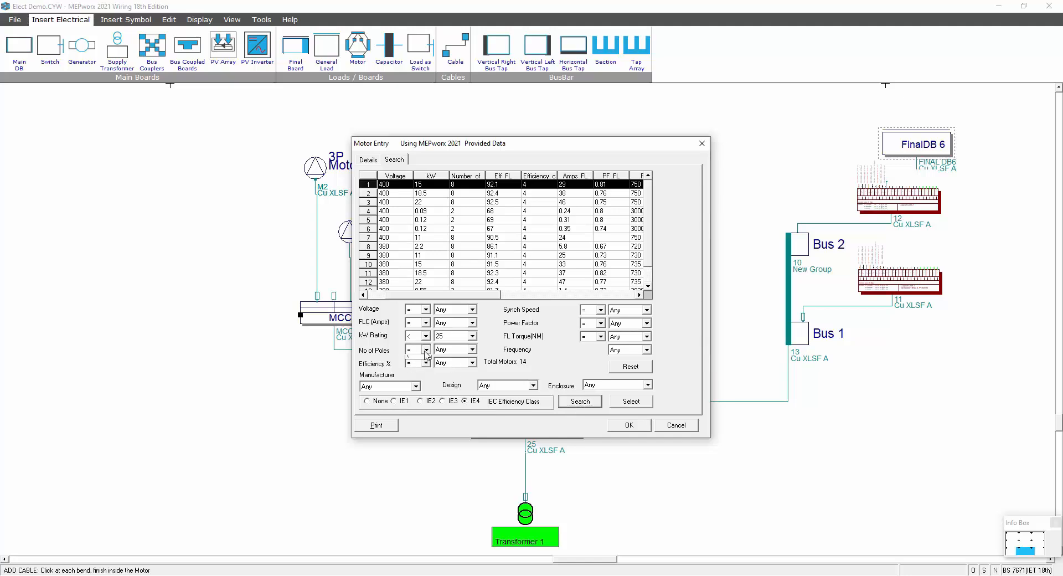
left_click(426, 365)
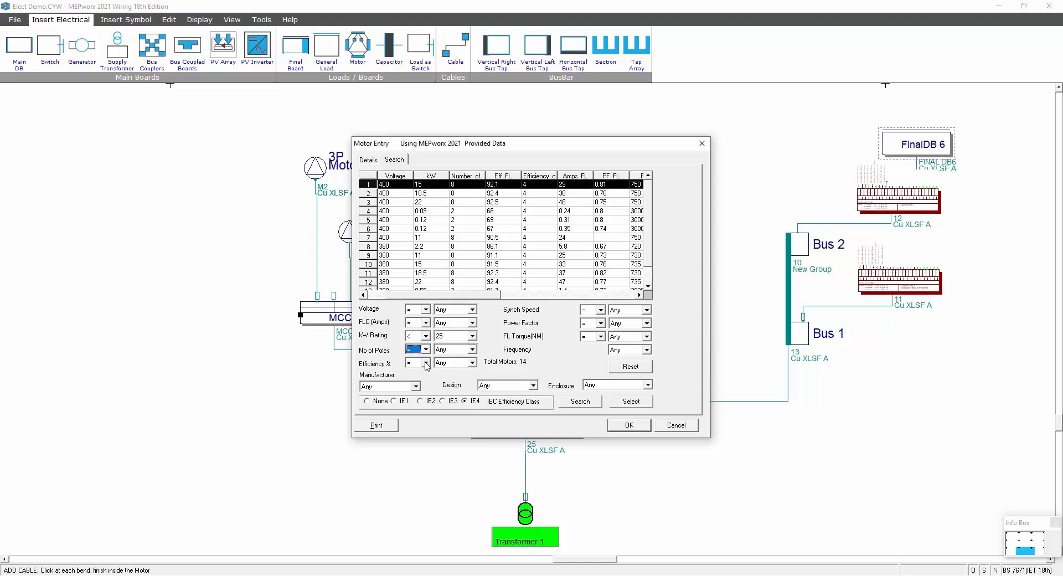
left_click(426, 363)
left_click(415, 384)
left_click(472, 362)
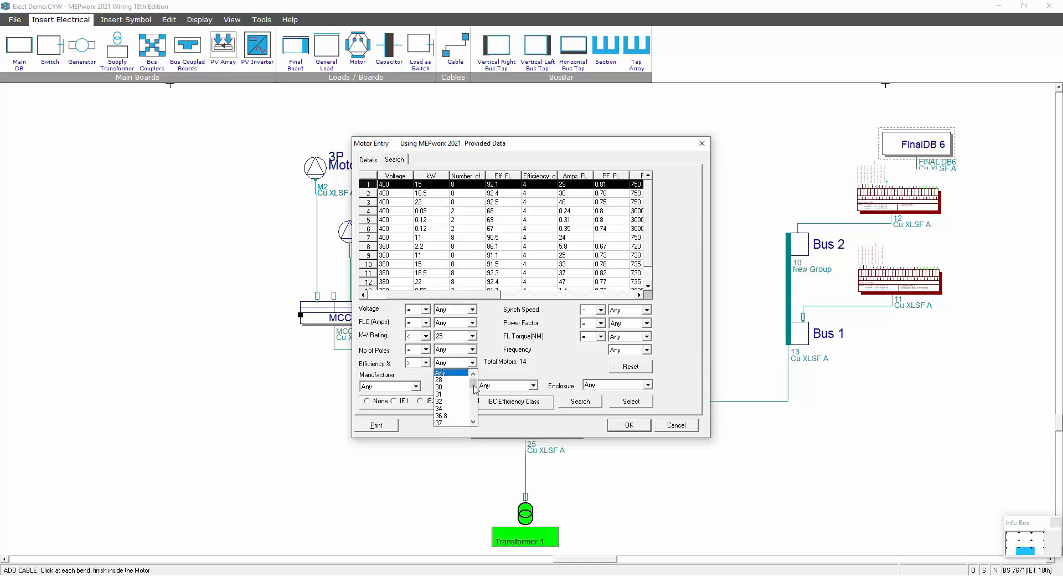
left_click_drag(474, 387, 474, 410)
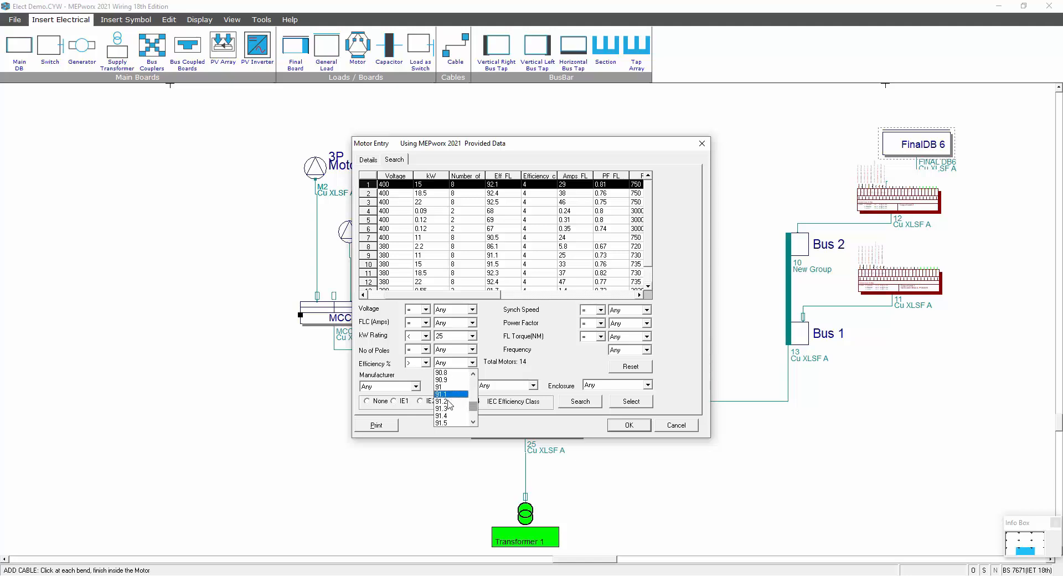
left_click(448, 408)
left_click(573, 402)
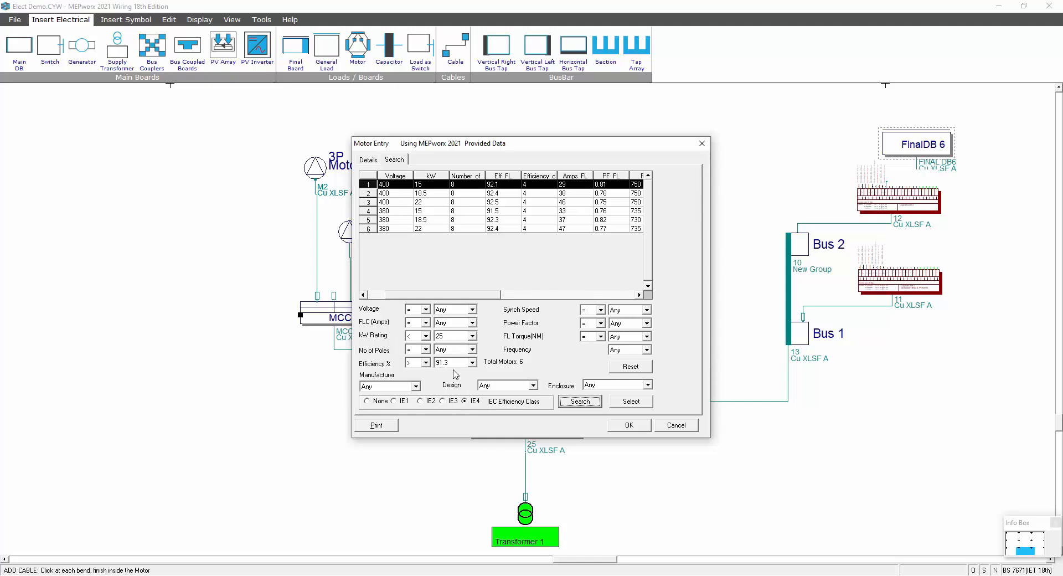
Step: Use the 400 V, 22 kW database motor for Motor 2, with a Star Delta starter at the motor end of the cable
left_click(419, 202)
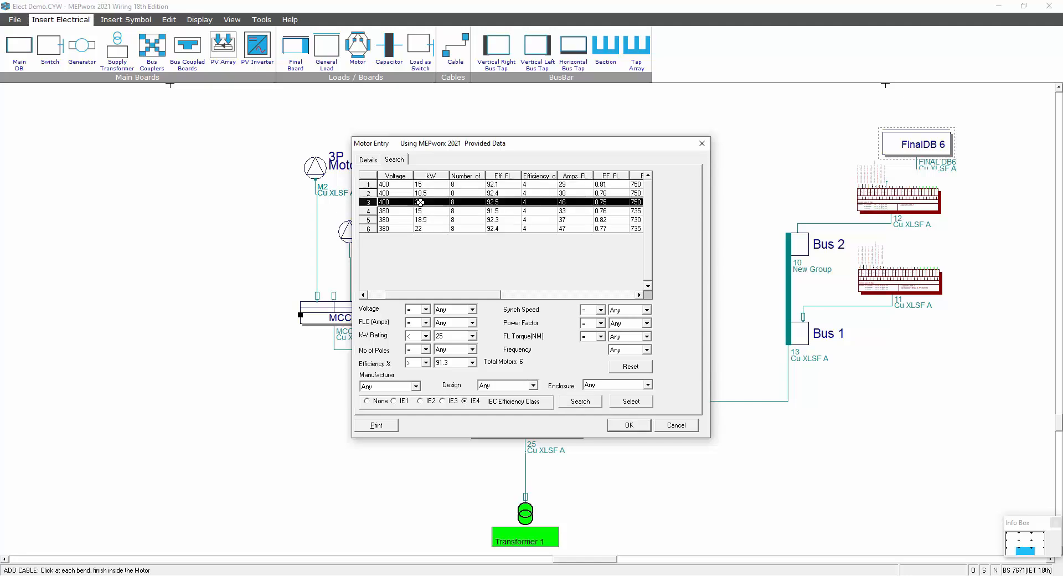
left_click(621, 402)
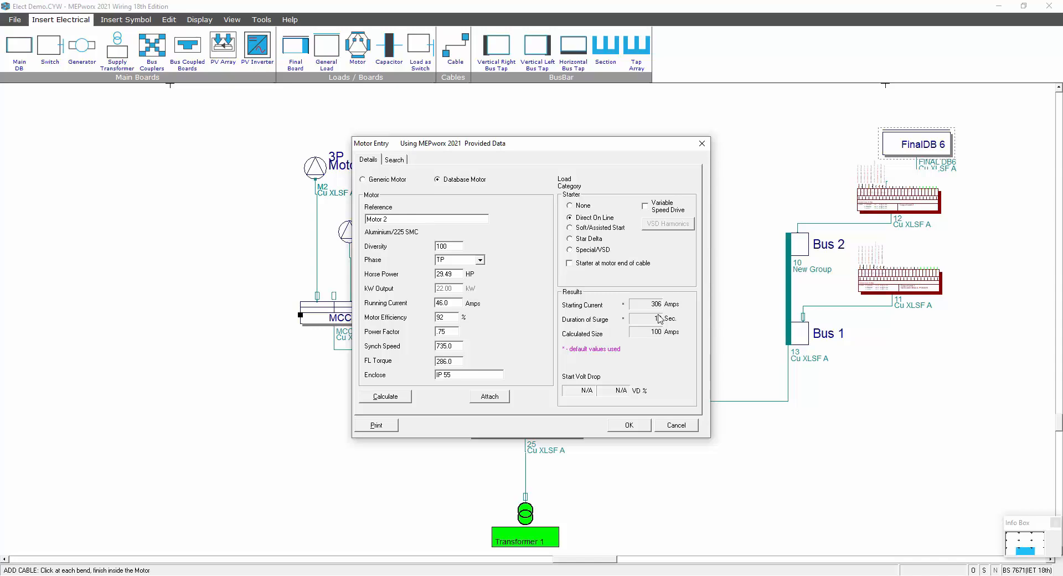
left_click(569, 240)
left_click(569, 264)
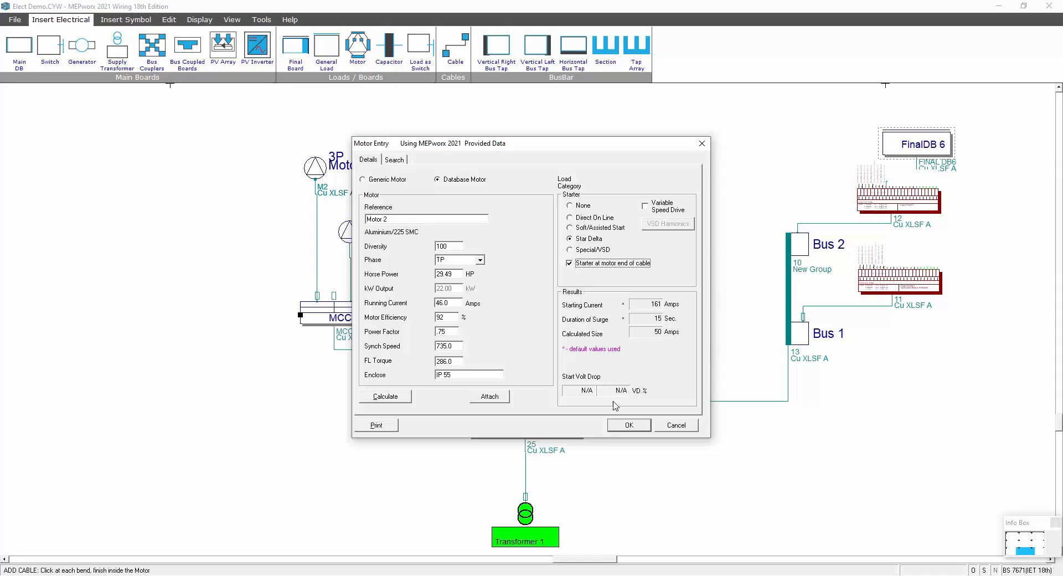
left_click(629, 425)
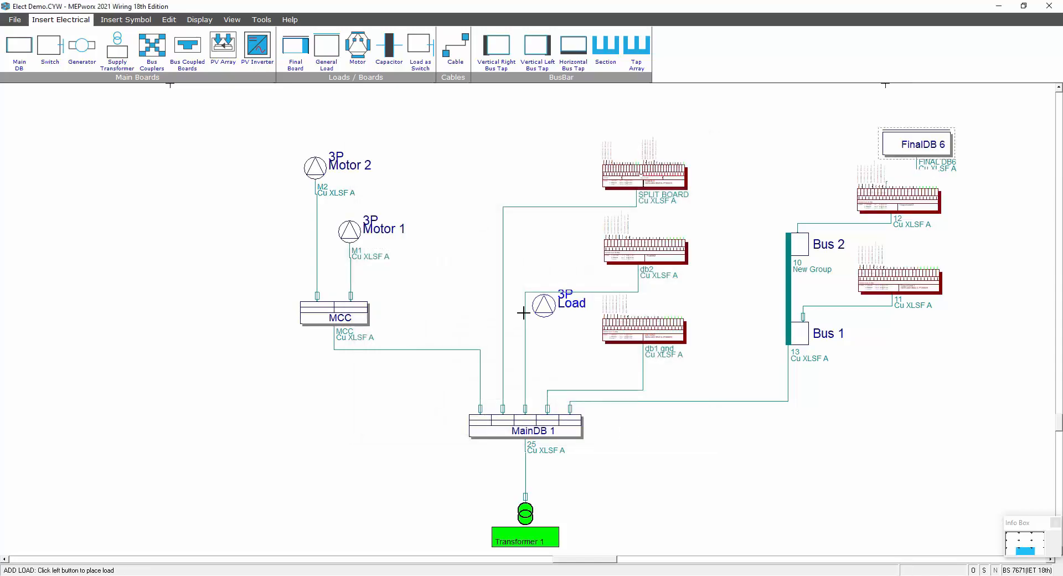
Step: Calculate all circuits in the network and leave the motor placement command
left_click(197, 21)
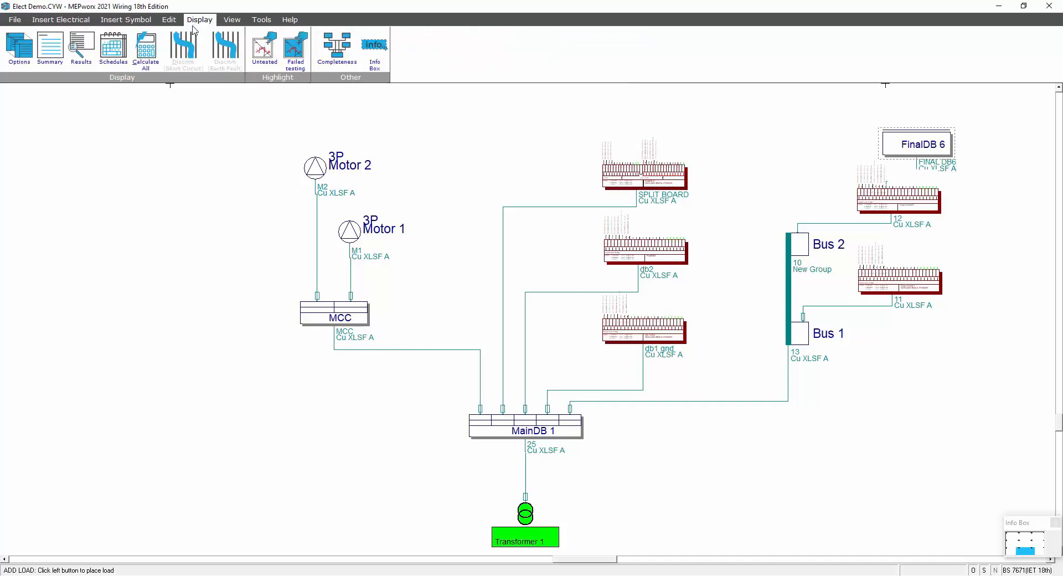
left_click(146, 49)
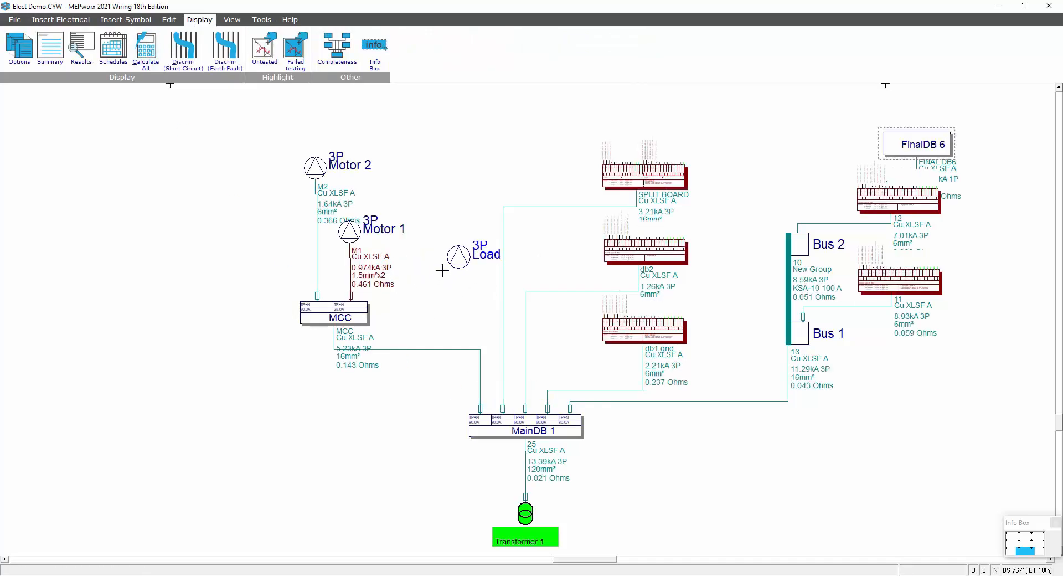
key("Escape")
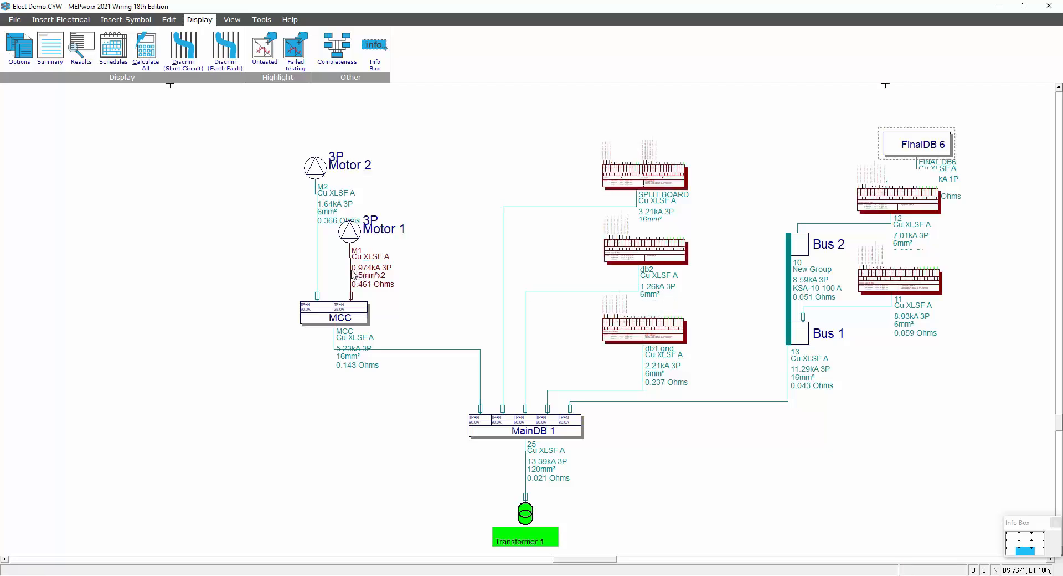
Step: Review the M1 cable's entry data and the starter and results data of Motor 1 and Motor 2
double_click(353, 273)
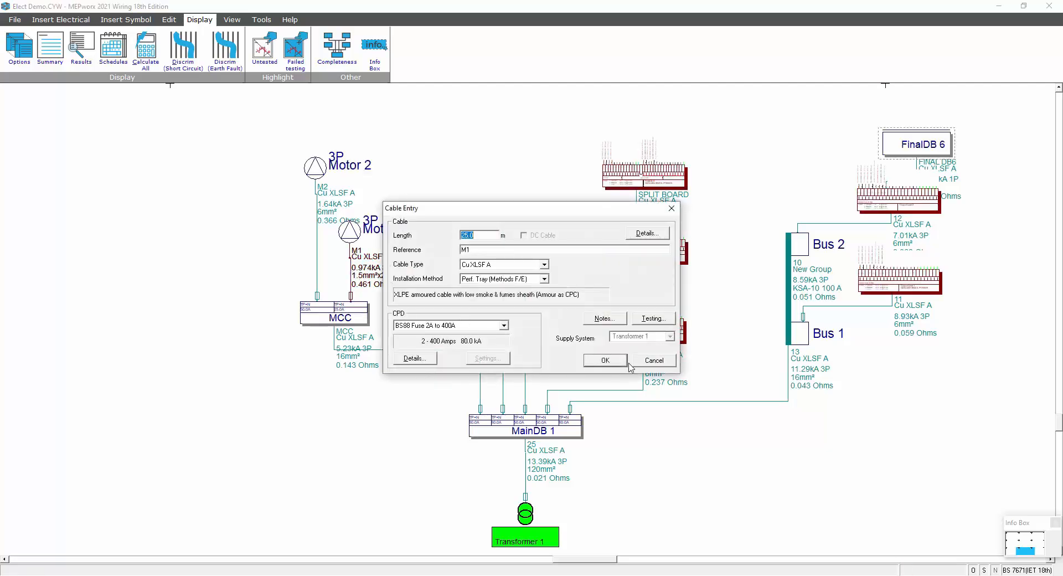
double_click(353, 233)
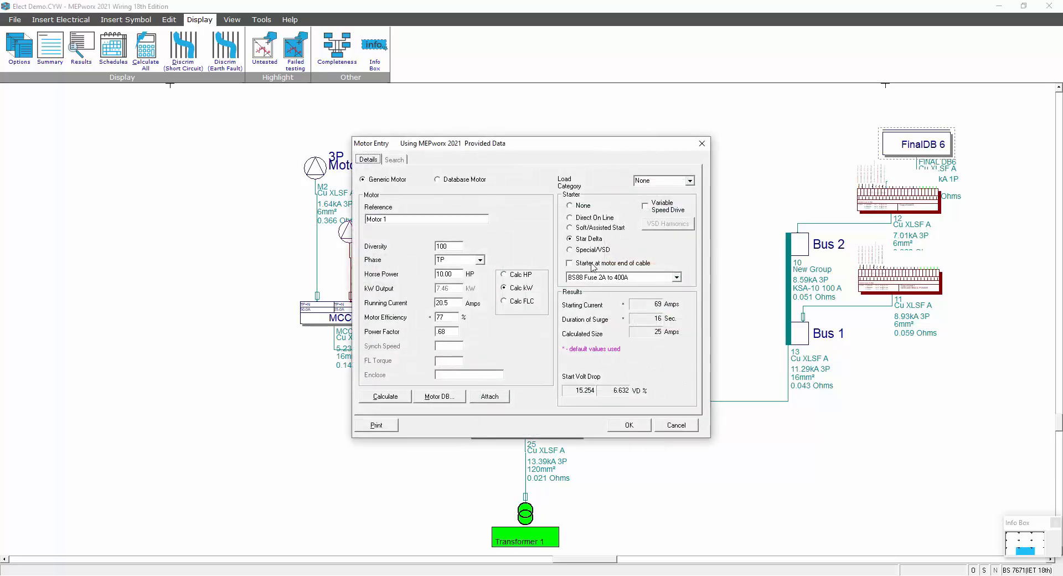
left_click_drag(582, 143, 676, 157)
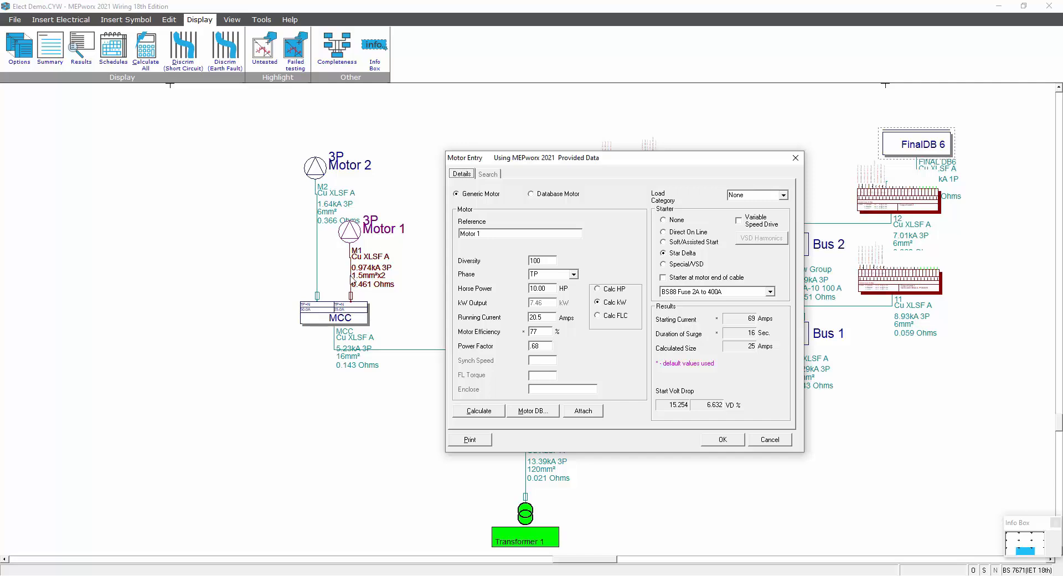
left_click(718, 443)
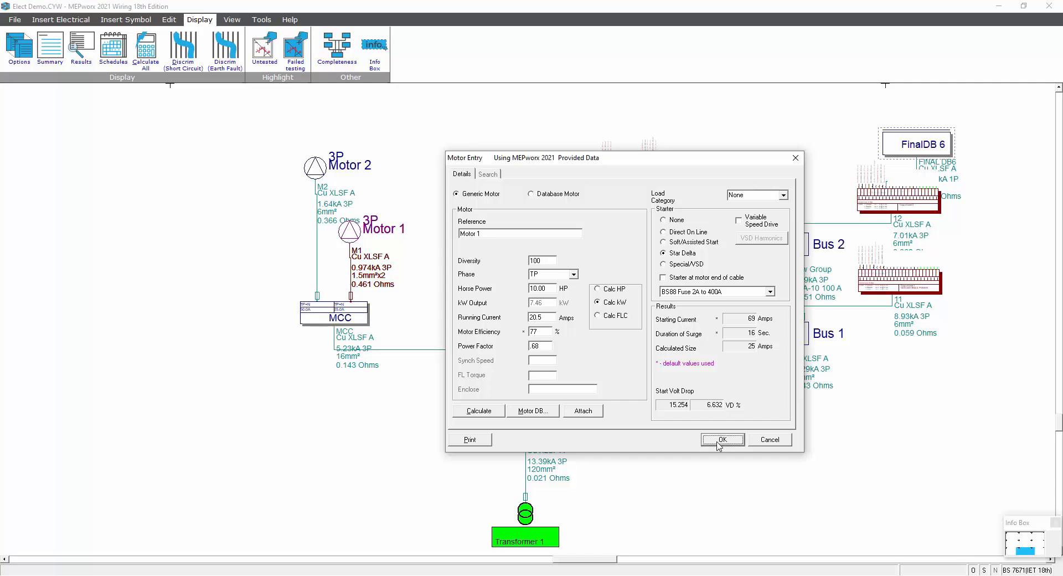
double_click(315, 172)
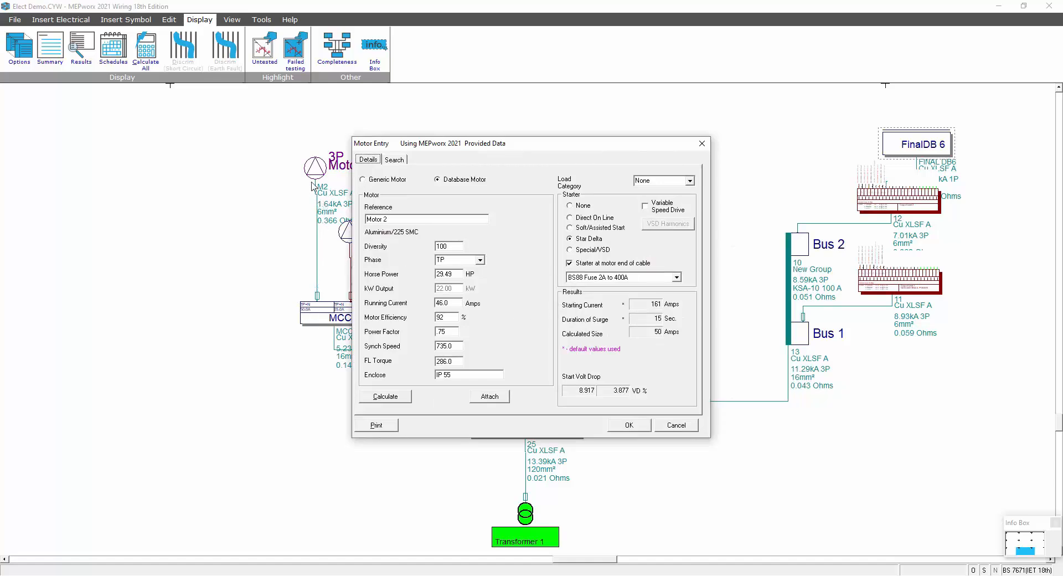
left_click(624, 427)
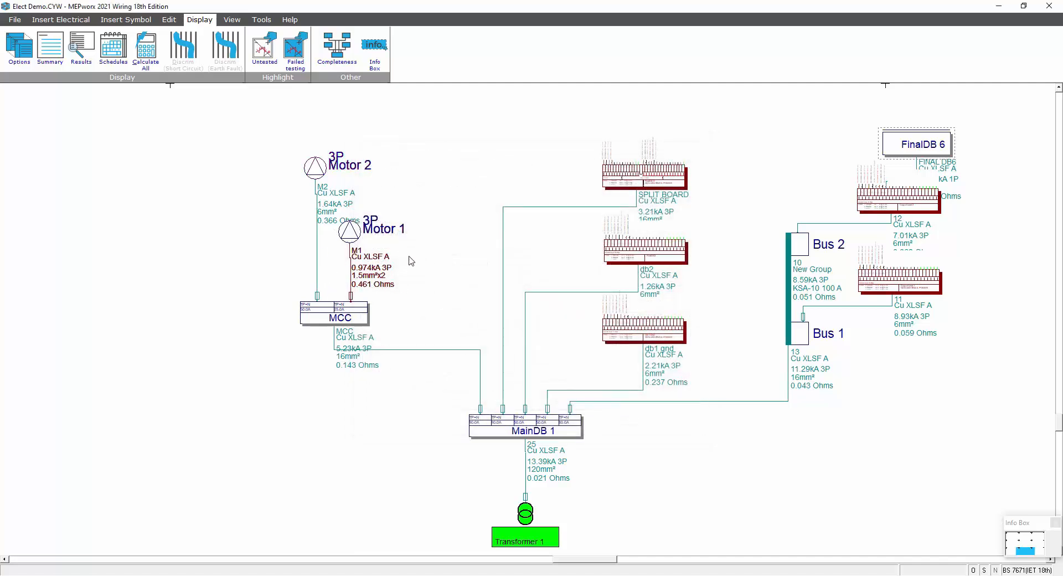
Step: Display the calculation results for the M1 cable and read the reported problem
left_click(82, 47)
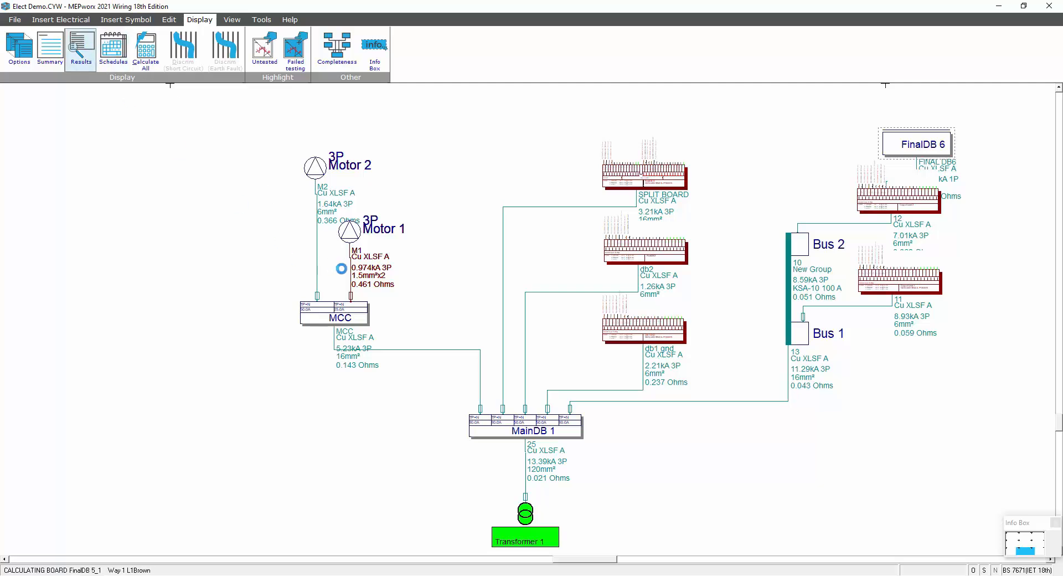
left_click(352, 275)
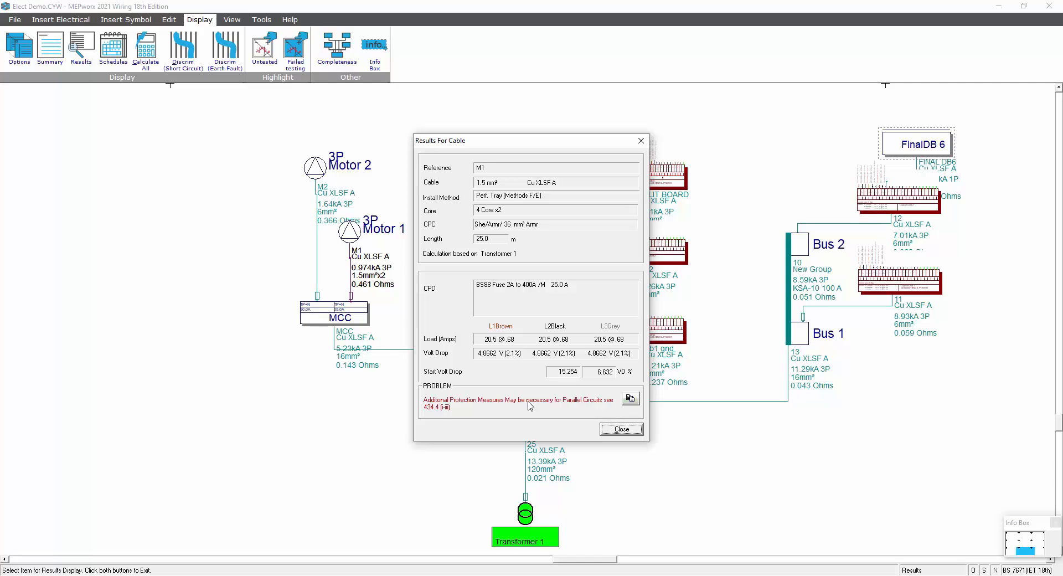
left_click(622, 429)
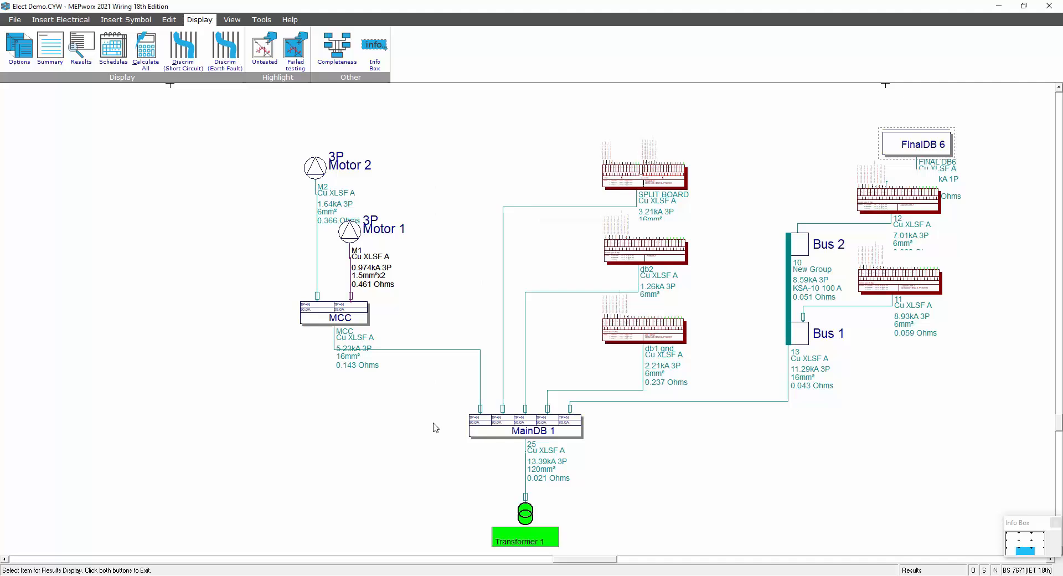
Step: Mark additional protection measures (434.4 I-III) as taken for the M1 cable and recalculate all circuits
double_click(352, 269)
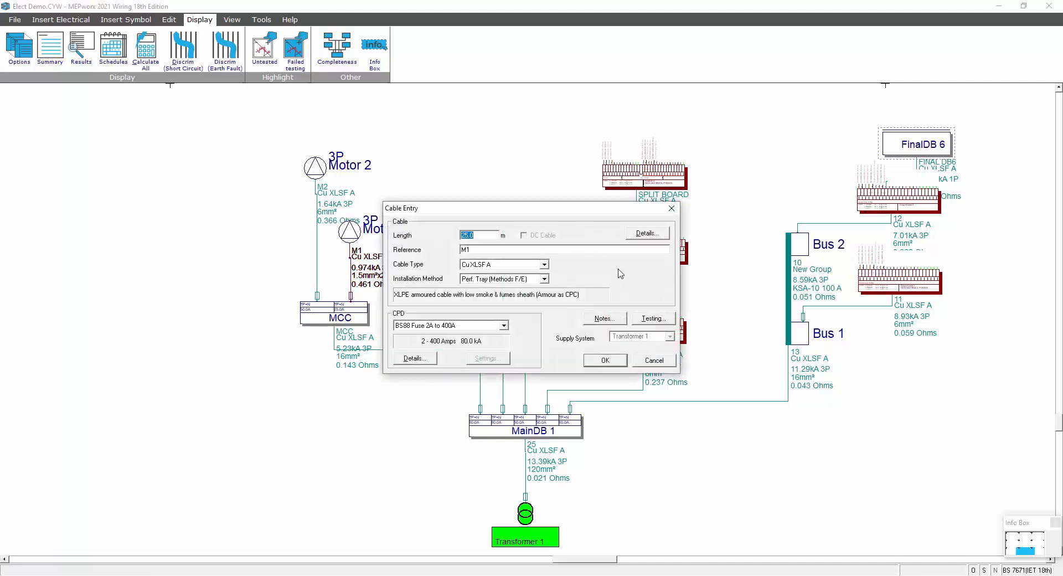
left_click(645, 233)
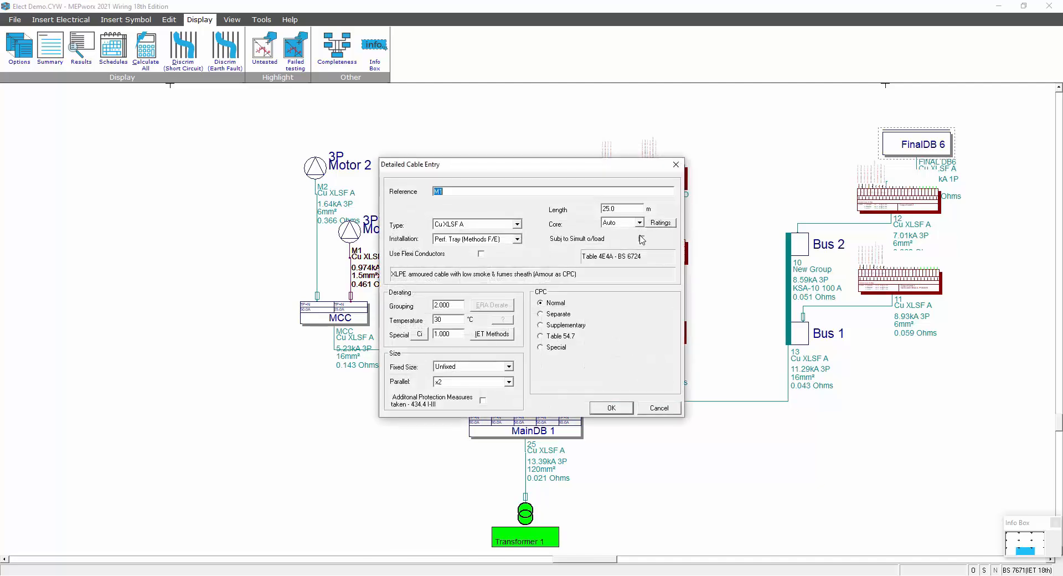
left_click(483, 401)
left_click(608, 408)
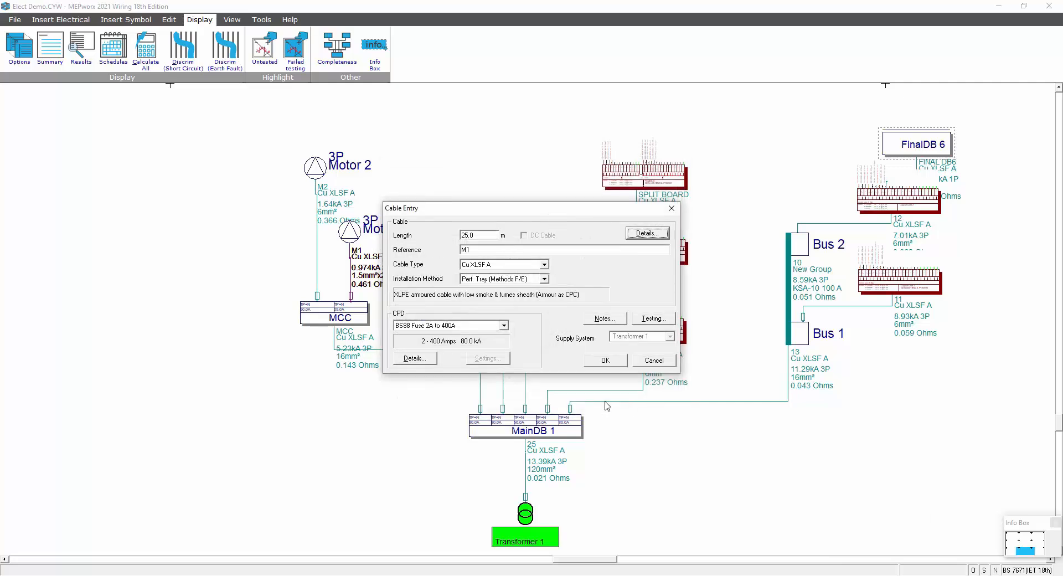
left_click(605, 360)
left_click(155, 61)
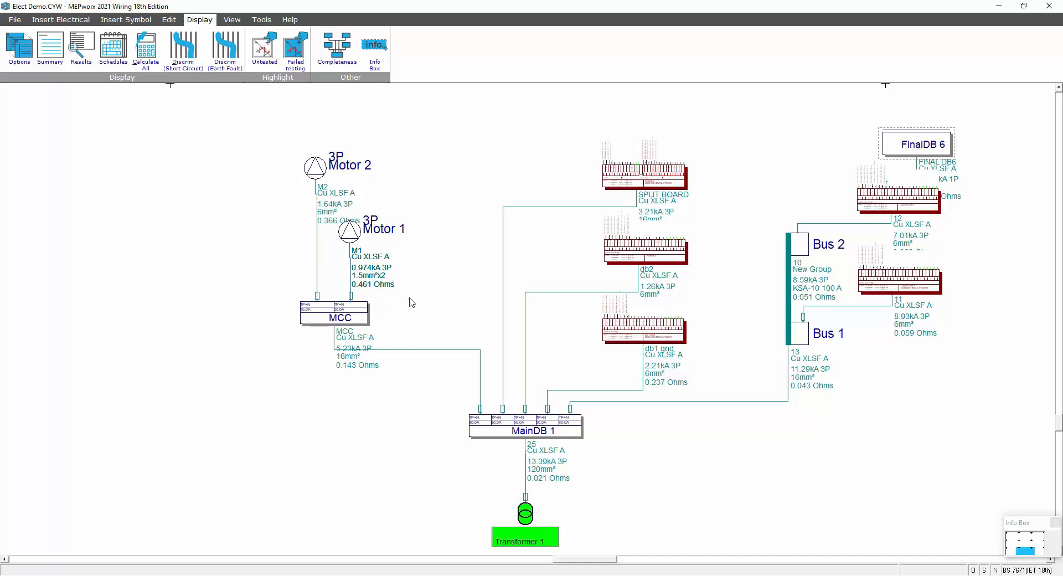
Step: Check the parallel and additional protection settings in the M1 cable's detailed data, accept them and recalculate all circuits
double_click(353, 275)
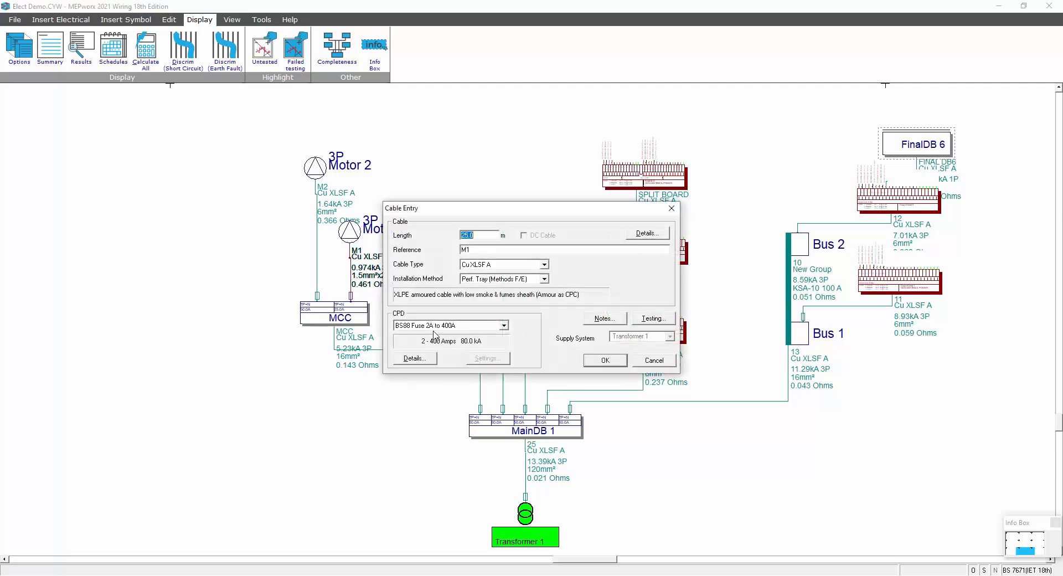
left_click(647, 233)
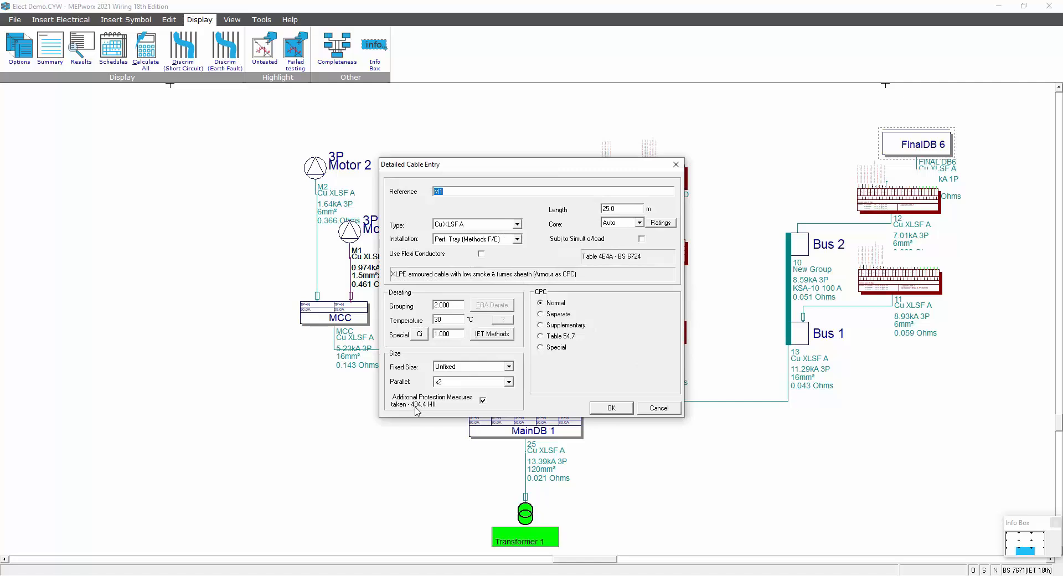
mouse_move(425, 410)
left_click(613, 408)
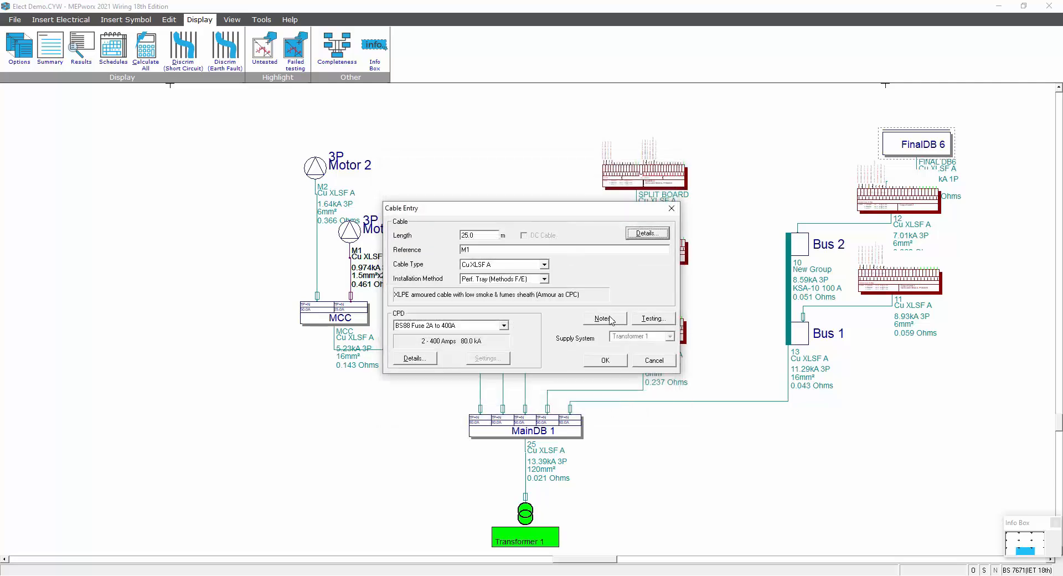
left_click(624, 363)
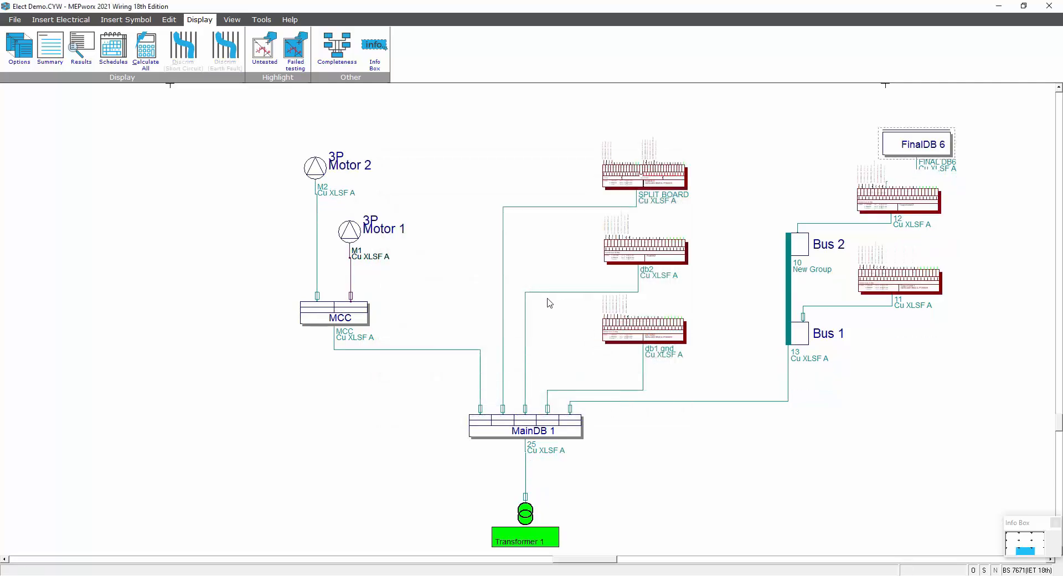
left_click(146, 48)
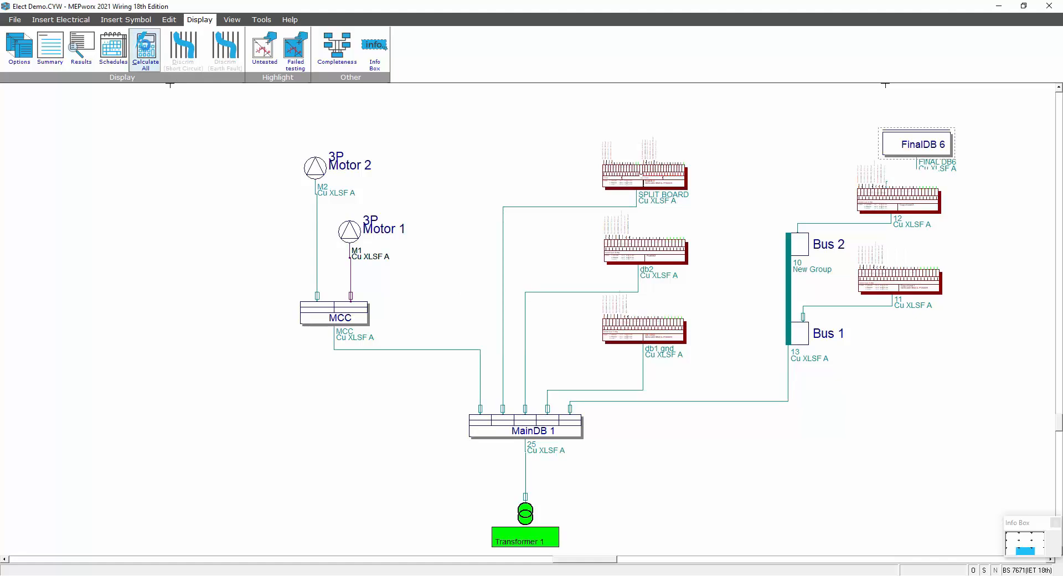